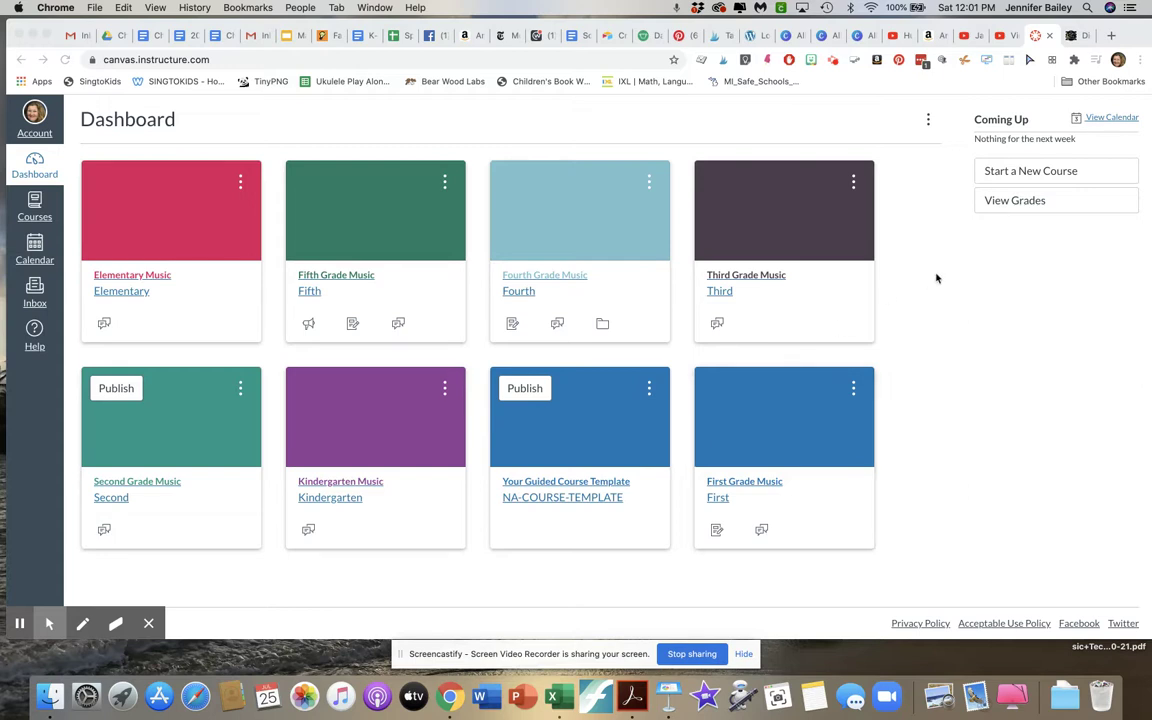
- Read through the Digital Rooms for Distance Learning blog post, then return to the Canvas dashboard
{"action": "left_click", "coordinate": [1073, 36]}
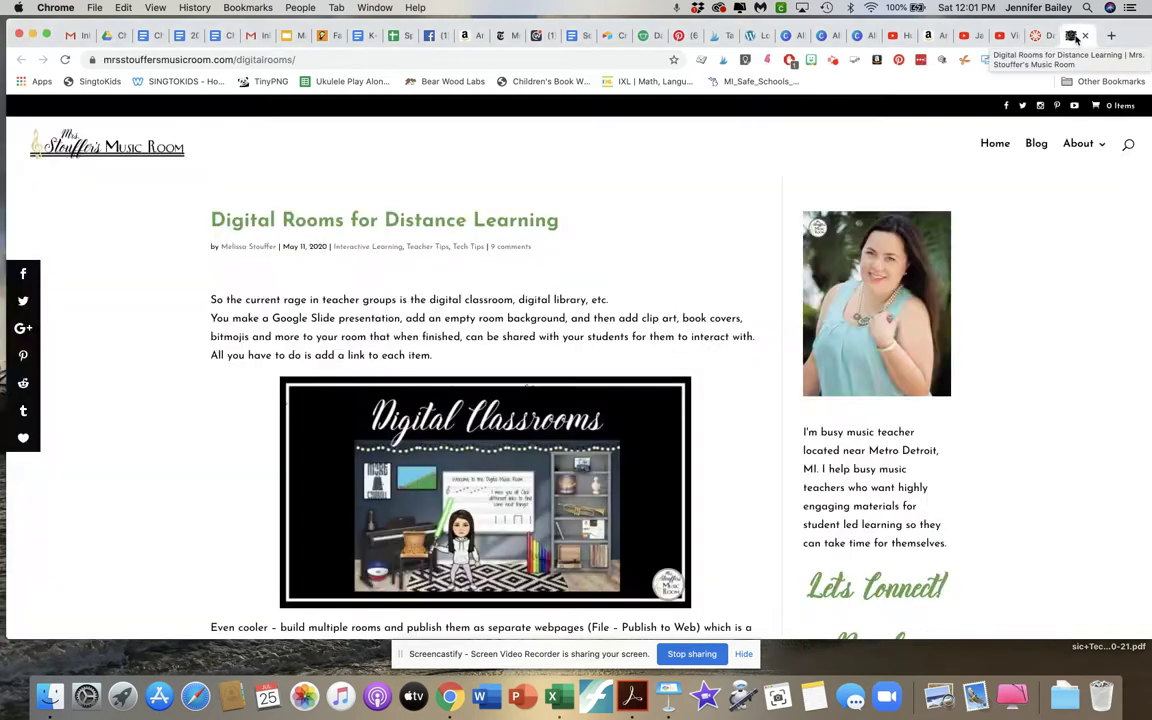
{"action": "scroll", "coordinate": [733, 316], "scroll_direction": "down", "scroll_amount": 3}
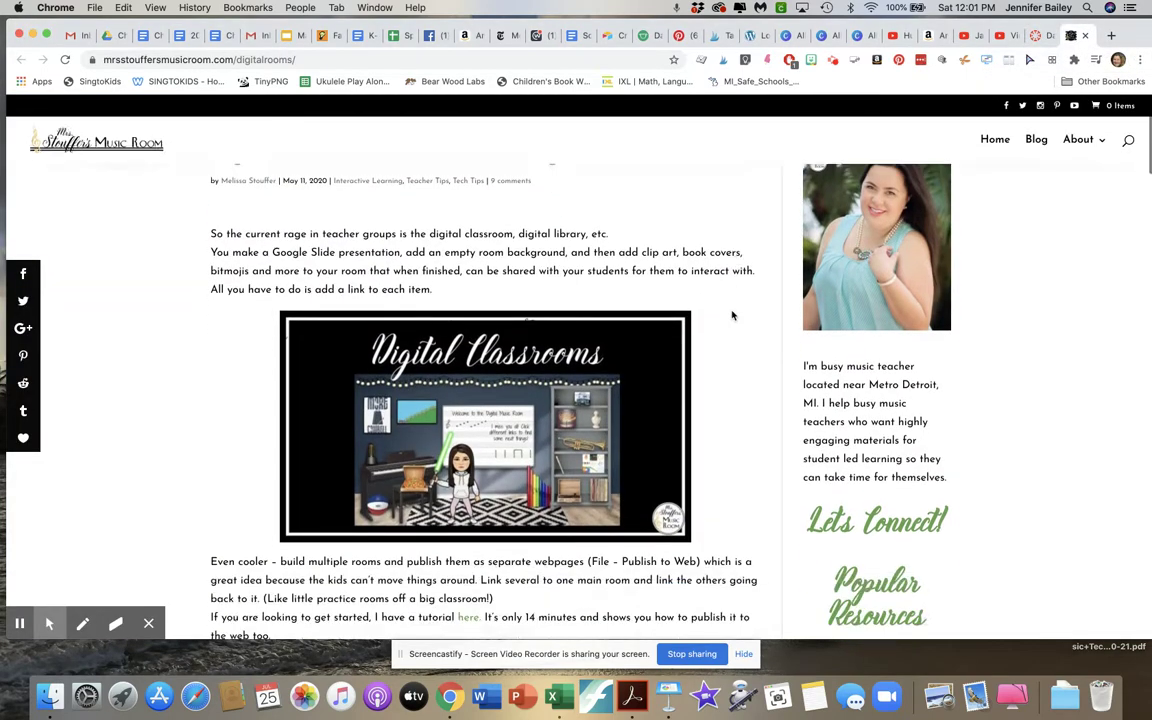
{"action": "scroll", "coordinate": [733, 316], "scroll_direction": "up", "scroll_amount": 2}
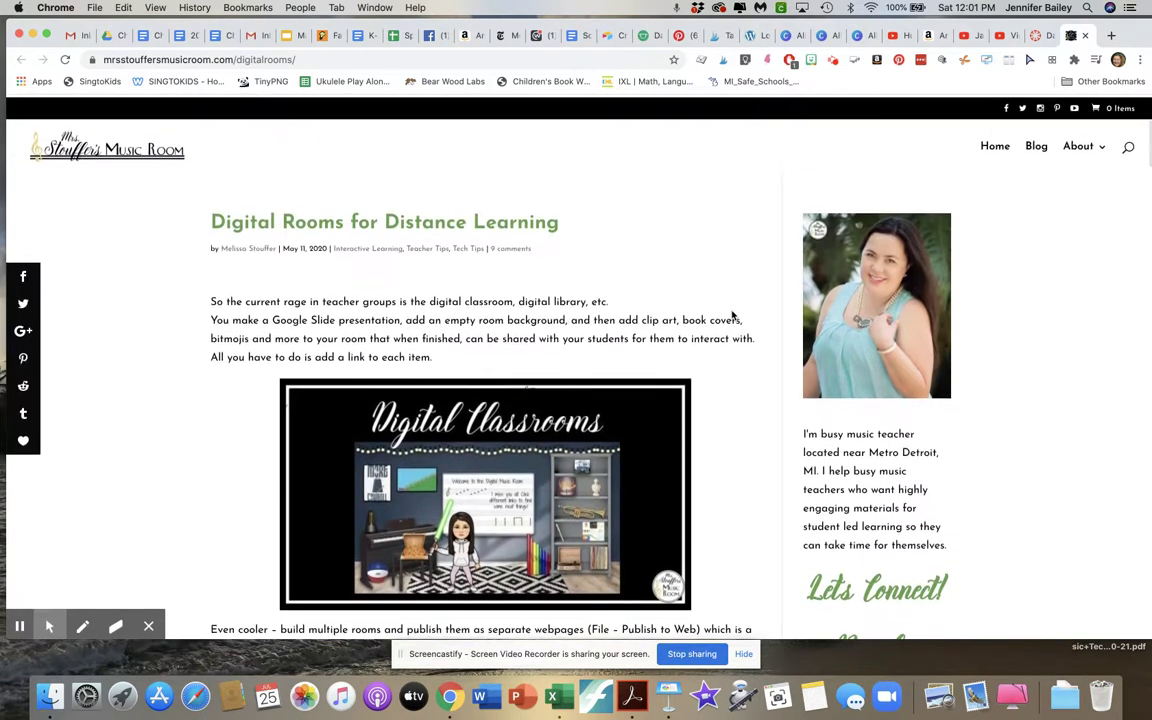
{"action": "scroll", "coordinate": [733, 316], "scroll_direction": "down", "scroll_amount": 2}
{"action": "scroll", "coordinate": [733, 316], "scroll_direction": "up", "scroll_amount": 1}
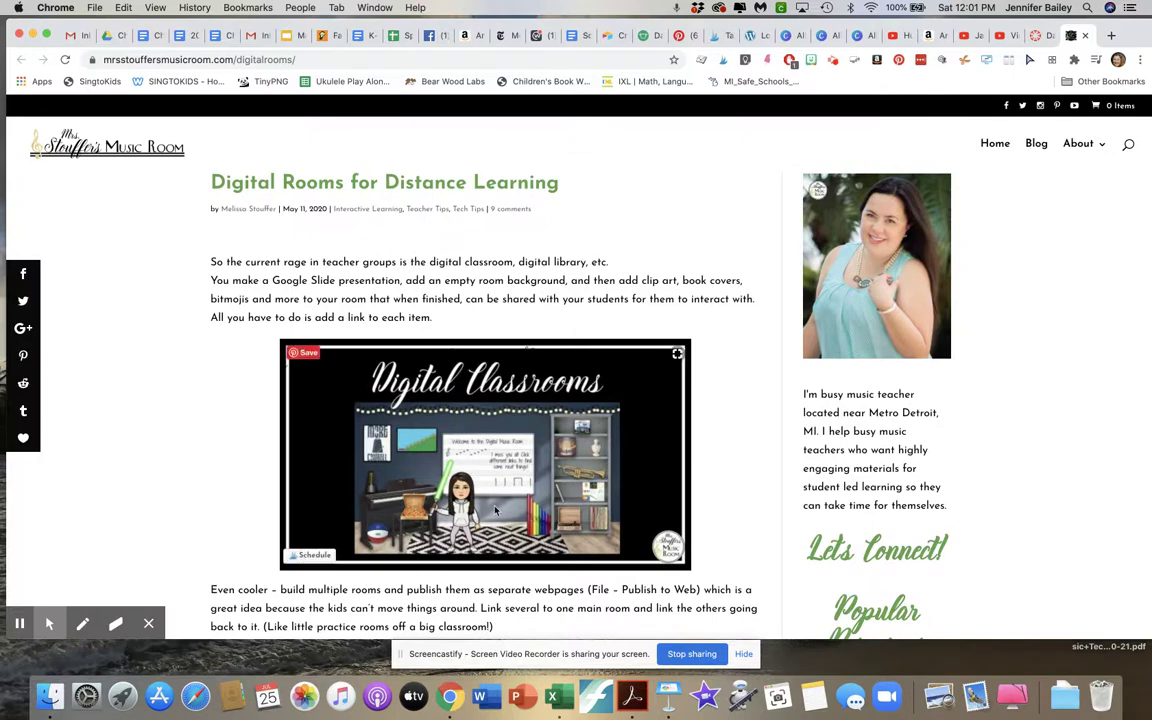
{"action": "scroll", "coordinate": [497, 511], "scroll_direction": "down", "scroll_amount": 5}
{"action": "scroll", "coordinate": [497, 511], "scroll_direction": "down", "scroll_amount": 2}
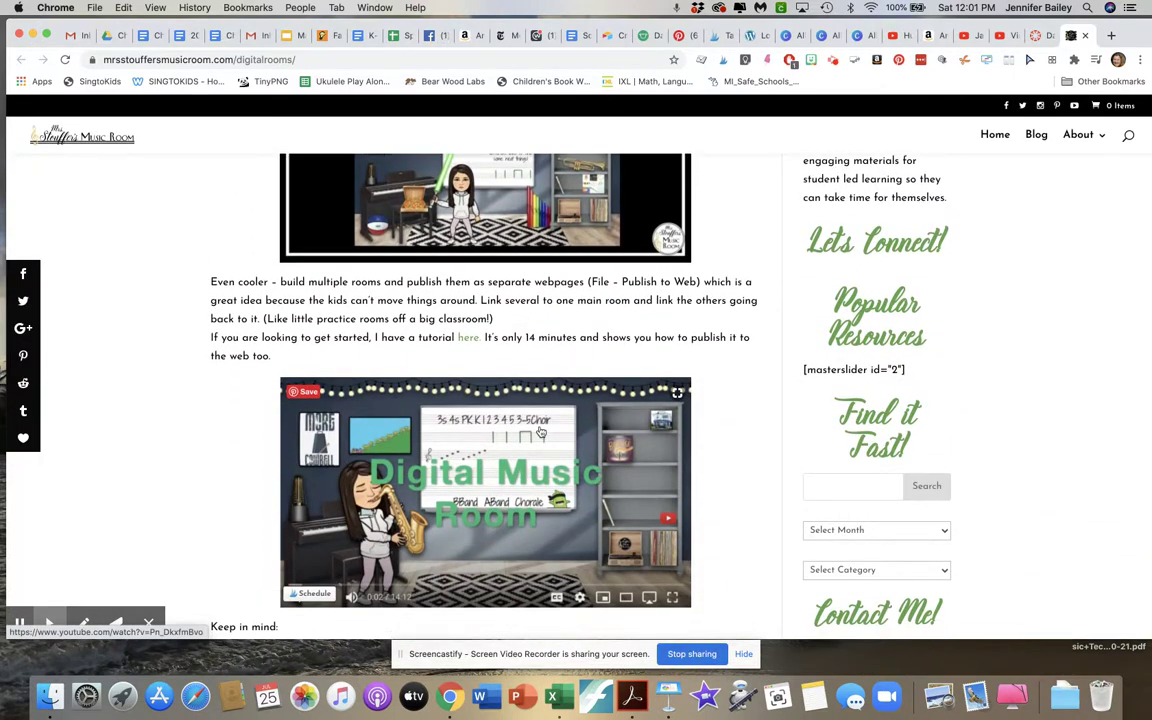
{"action": "scroll", "coordinate": [540, 432], "scroll_direction": "up", "scroll_amount": 7}
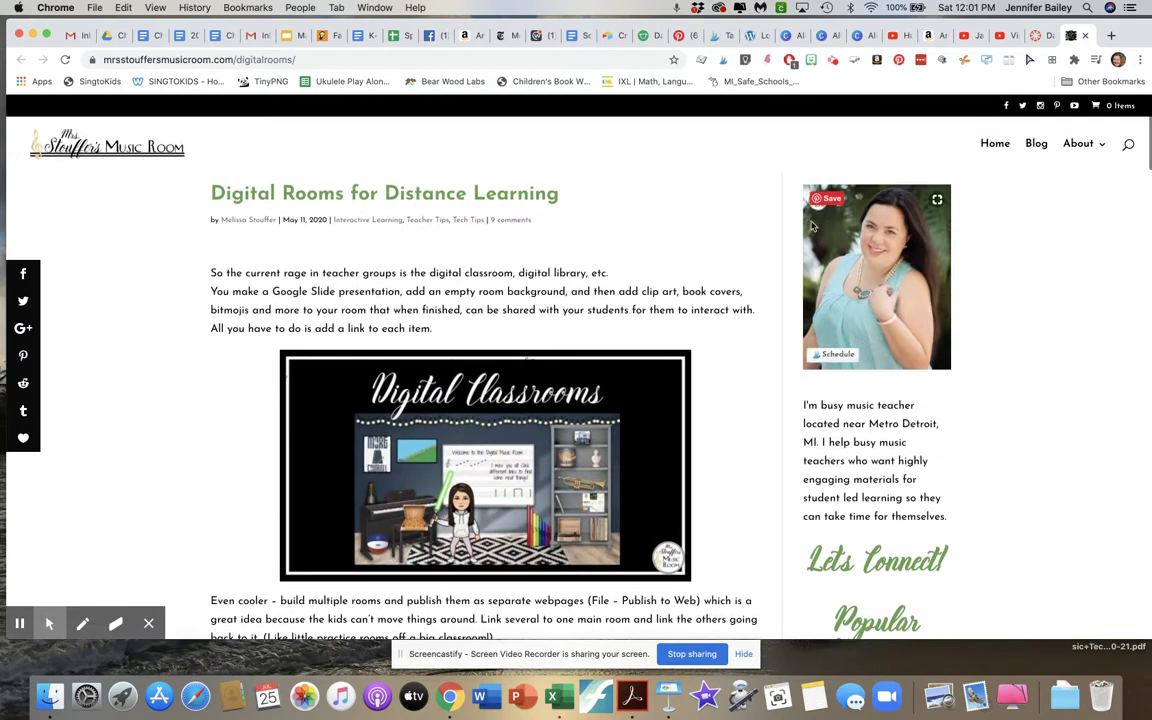
{"action": "left_click", "coordinate": [1036, 35]}
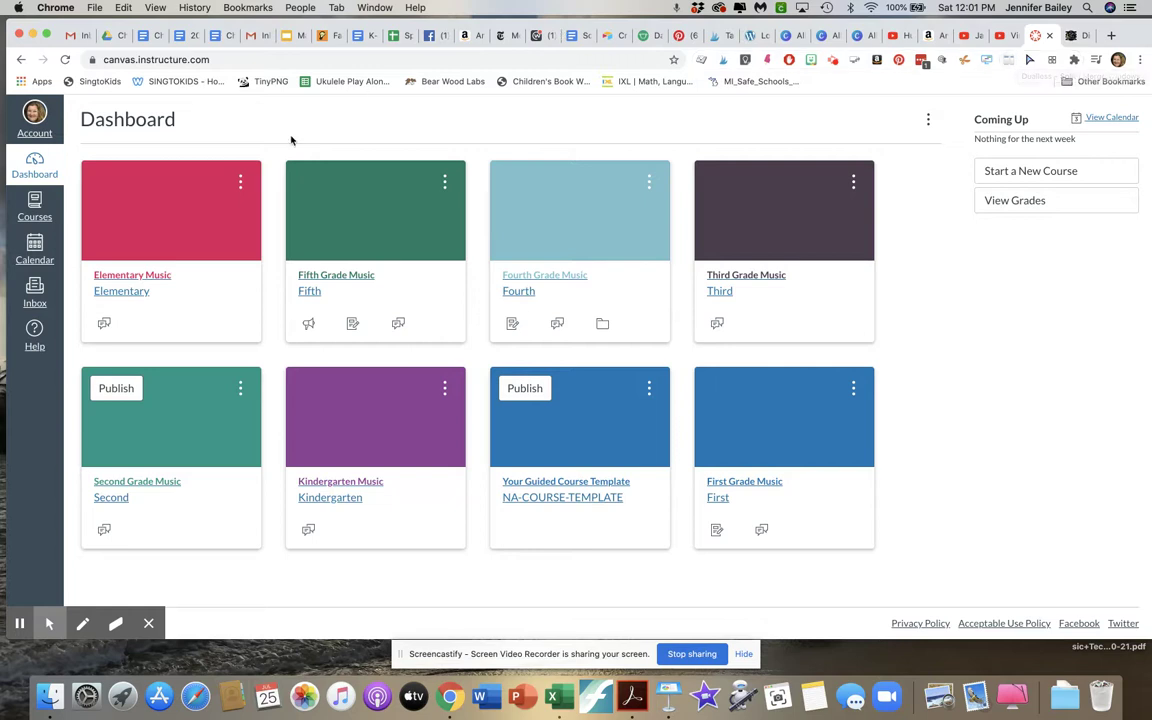
- Create a new course named 'K Music', fixing the misspelled name before creating it
{"action": "left_click", "coordinate": [1021, 175]}
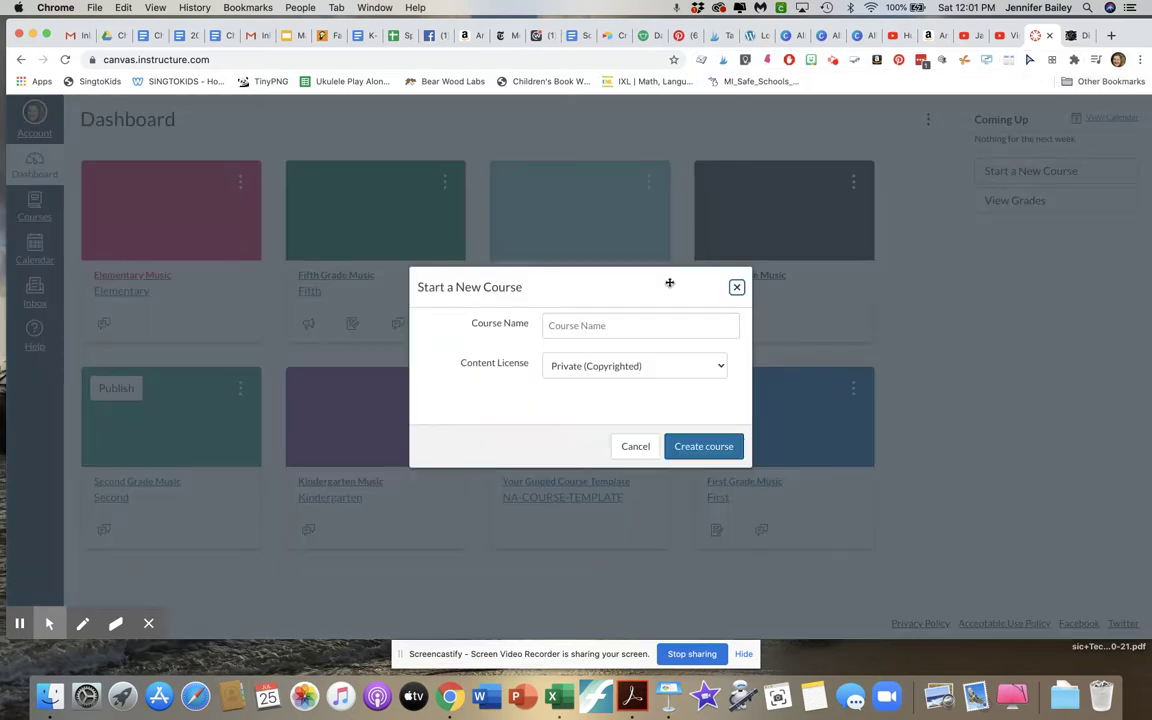
{"action": "left_click", "coordinate": [624, 325]}
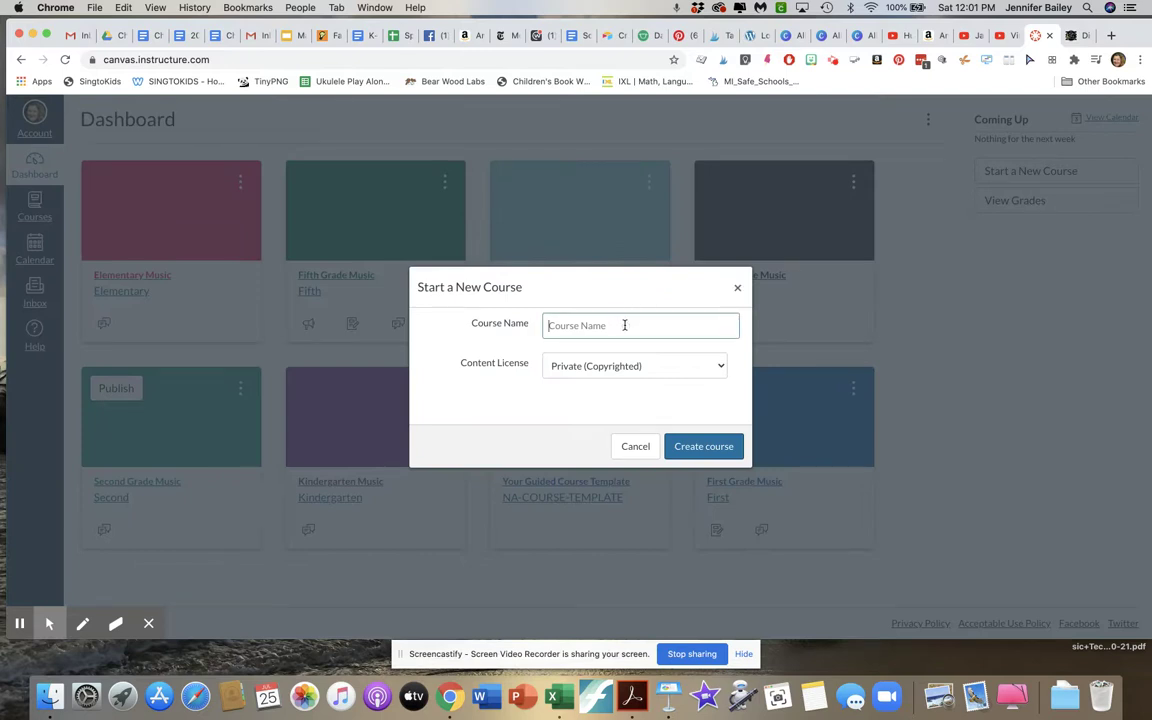
{"action": "type", "text": "K Muisc"}
{"action": "key", "text": "BackSpace"}
{"action": "key", "text": "BackSpace"}
{"action": "type", "text": "sic"}
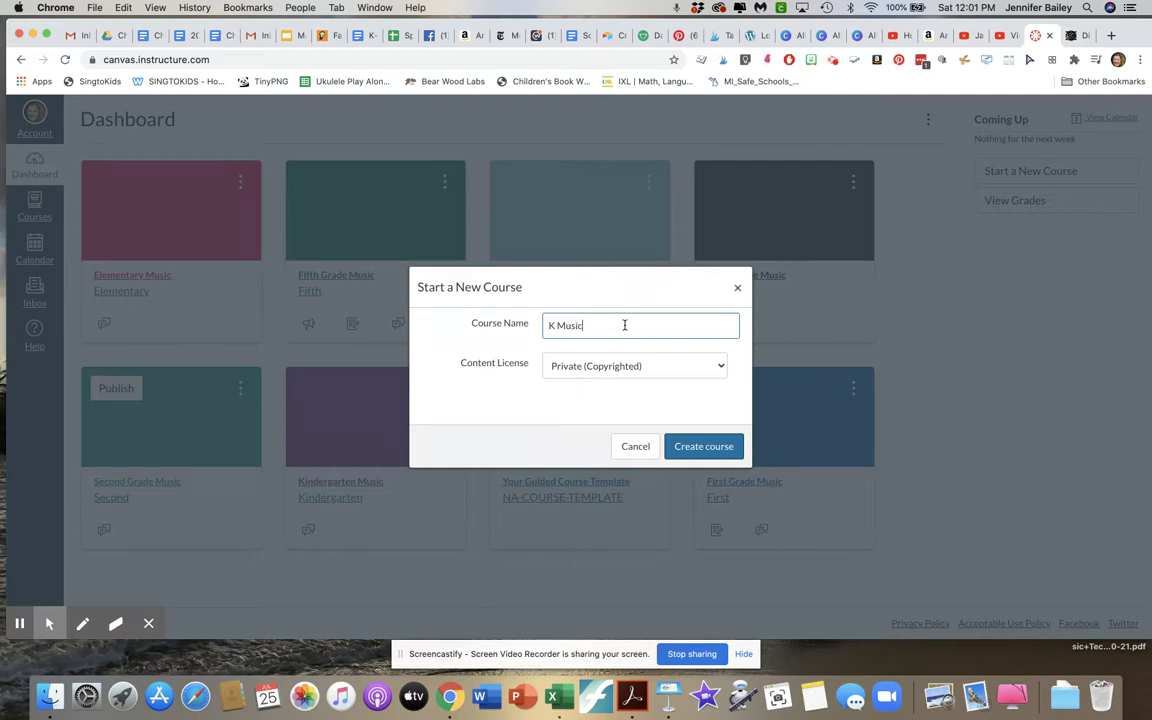
{"action": "left_click", "coordinate": [706, 446]}
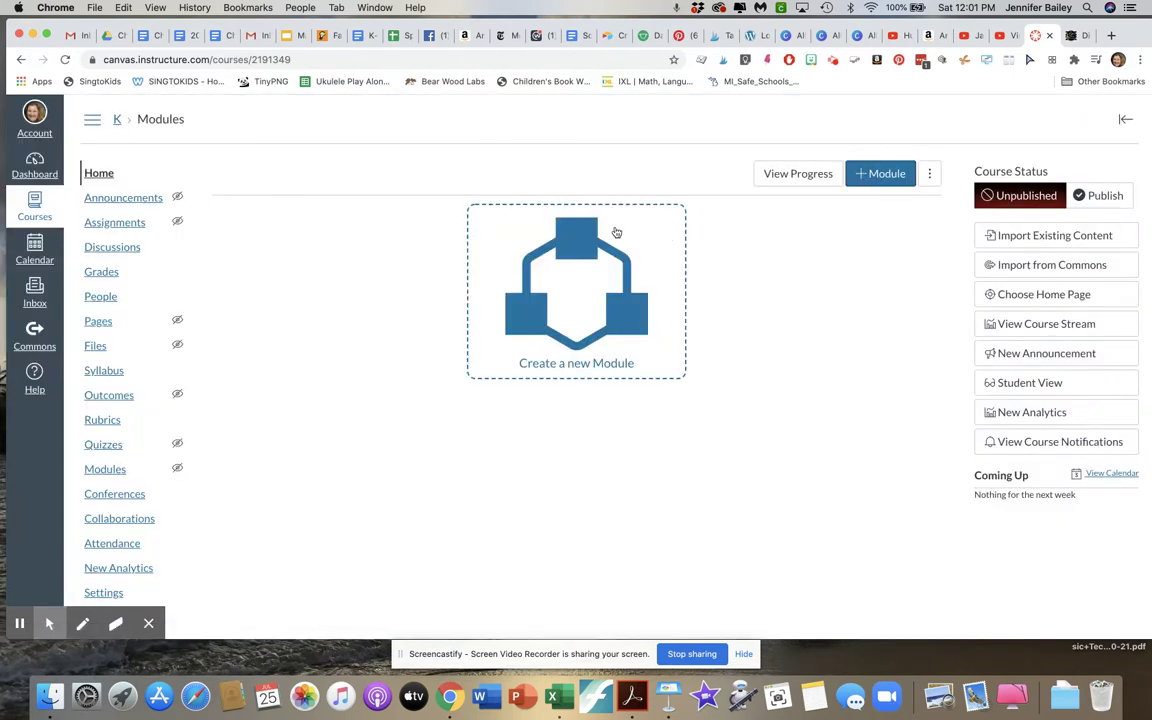
- Draft a new course page titled 'K Music' with an empty body, then switch to the Main Music Room slides
{"action": "left_click", "coordinate": [111, 323]}
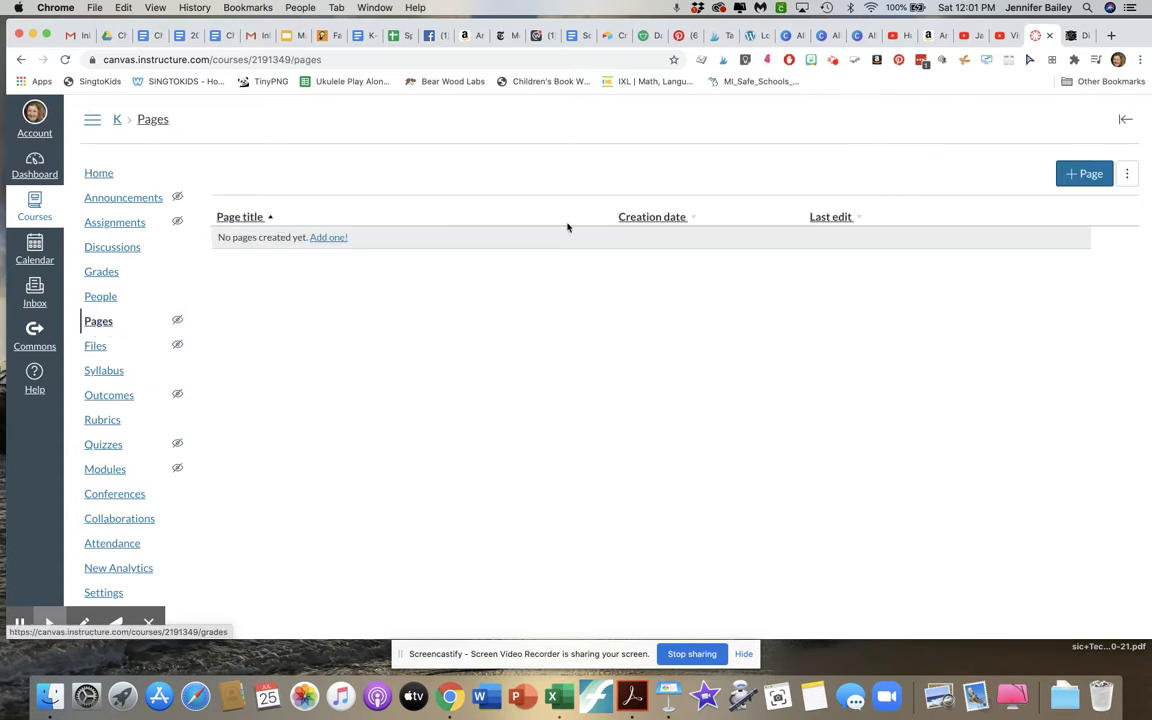
{"action": "left_click", "coordinate": [1083, 174]}
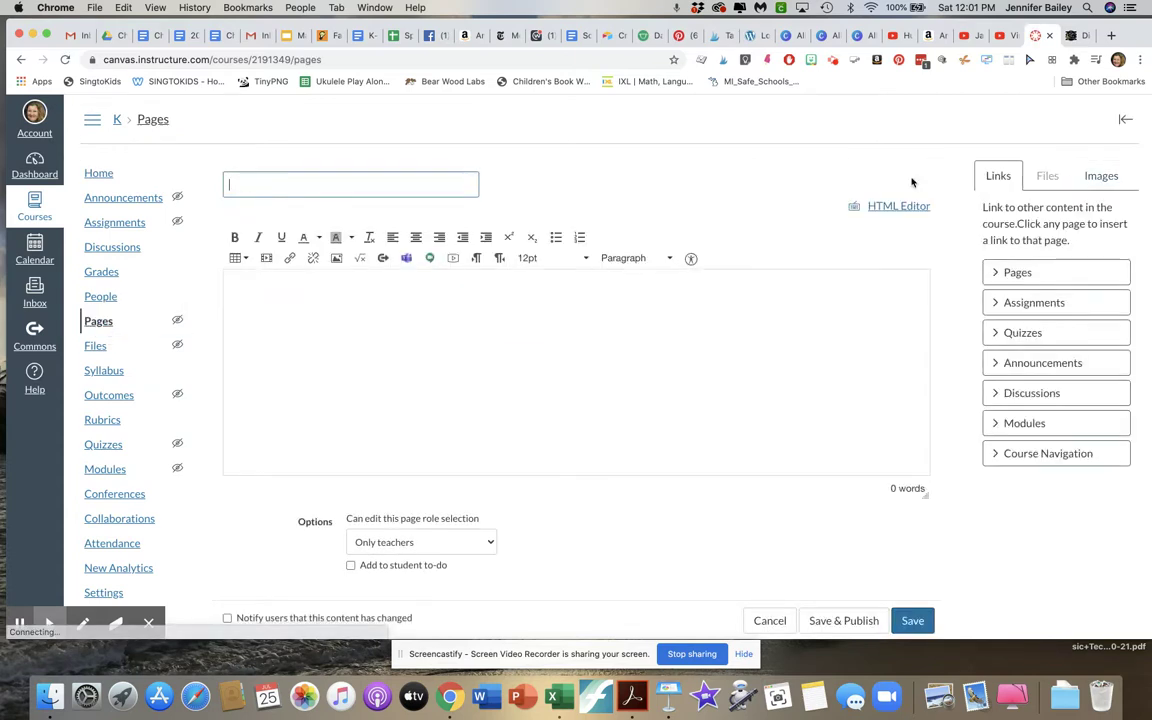
{"action": "type", "text": "K Music"}
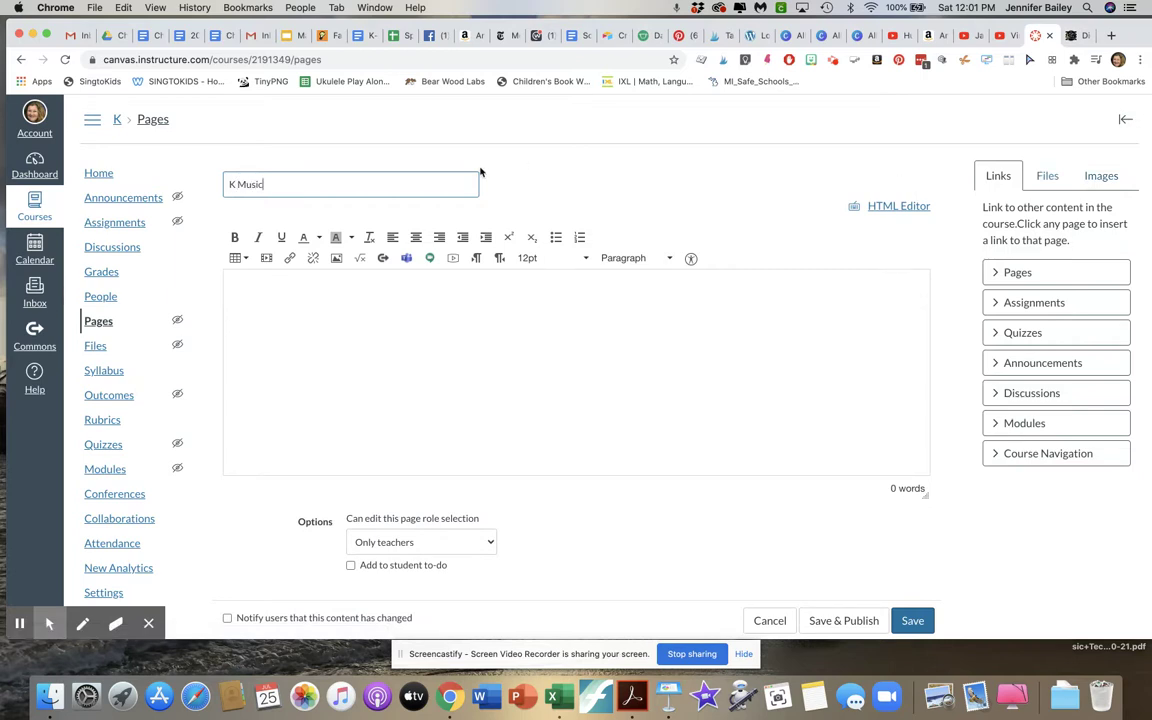
{"action": "left_click", "coordinate": [365, 341]}
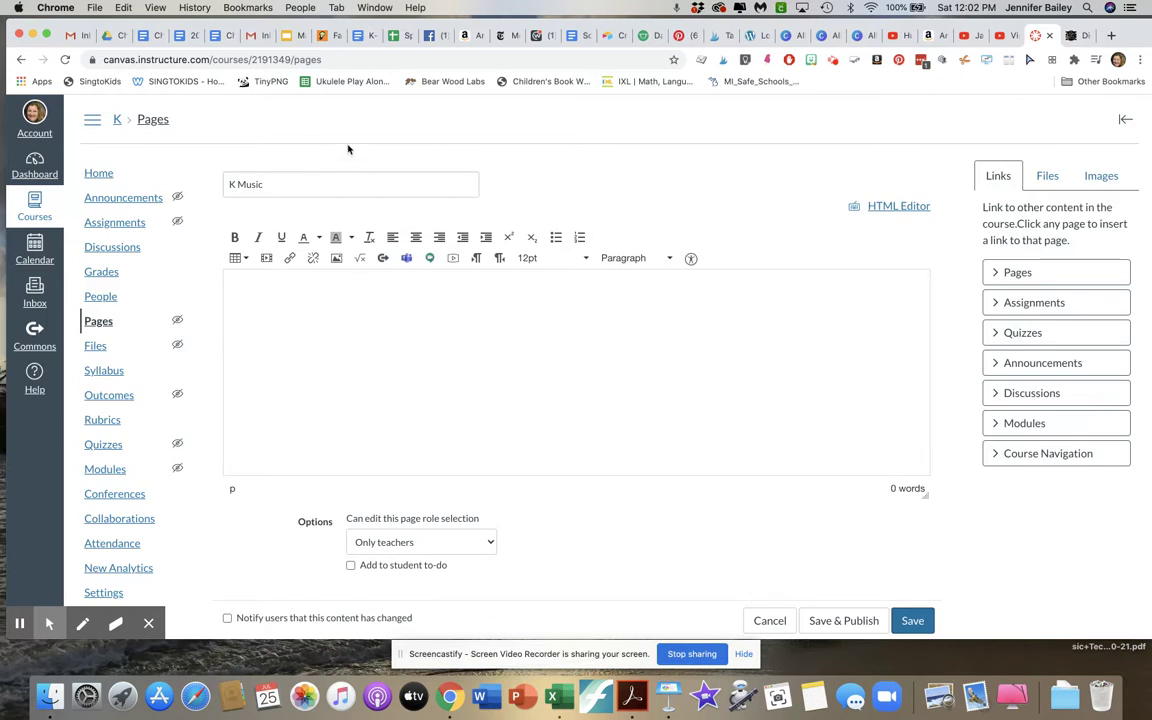
{"action": "left_click", "coordinate": [292, 38]}
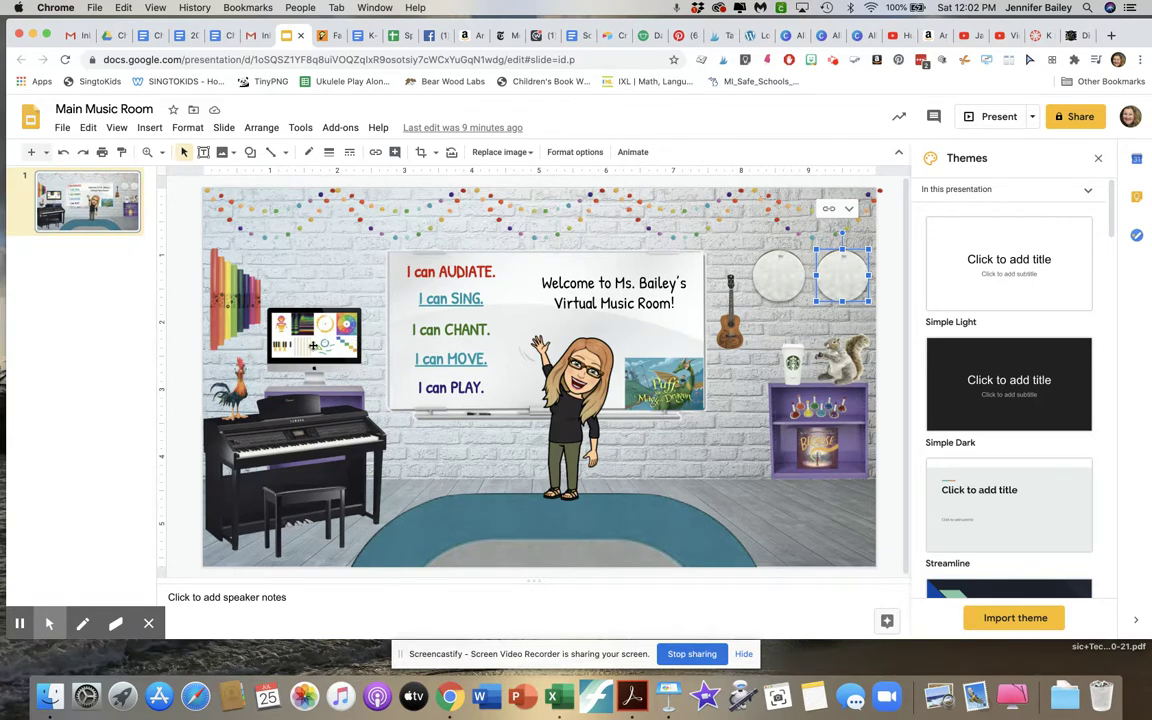
- Check the links on the monitor, 'I can SING.' text, bookshelf, guitar and drum objects
{"action": "left_click", "coordinate": [336, 347]}
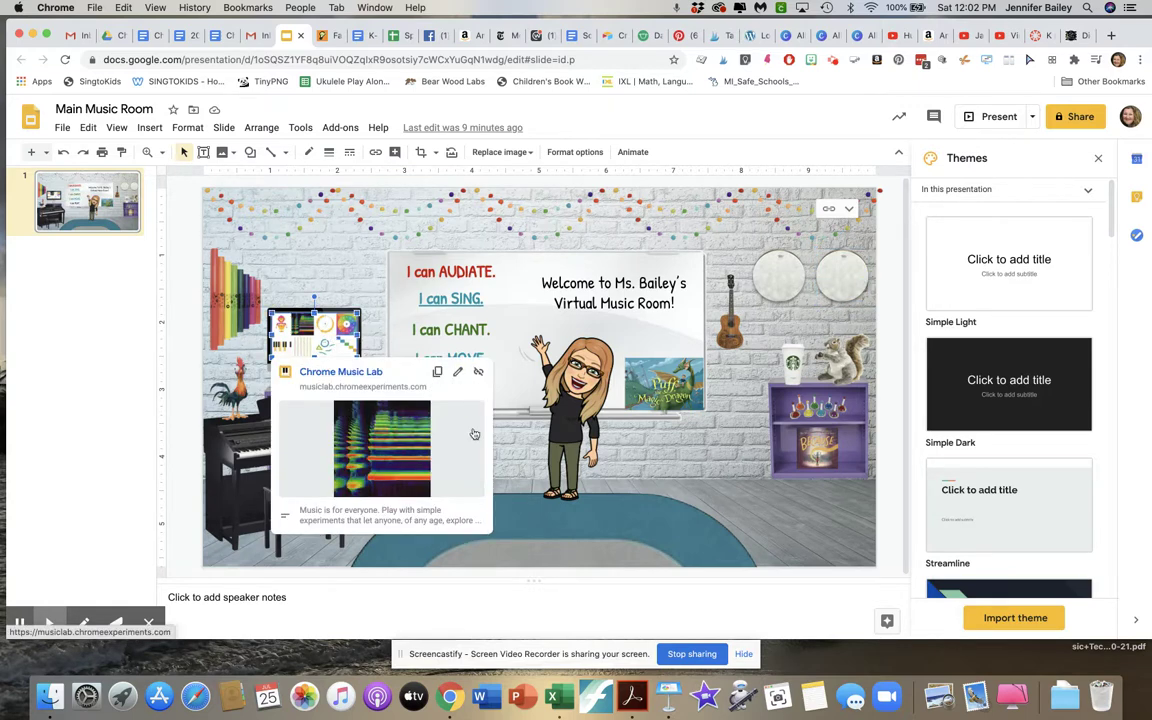
{"action": "left_click", "coordinate": [468, 298]}
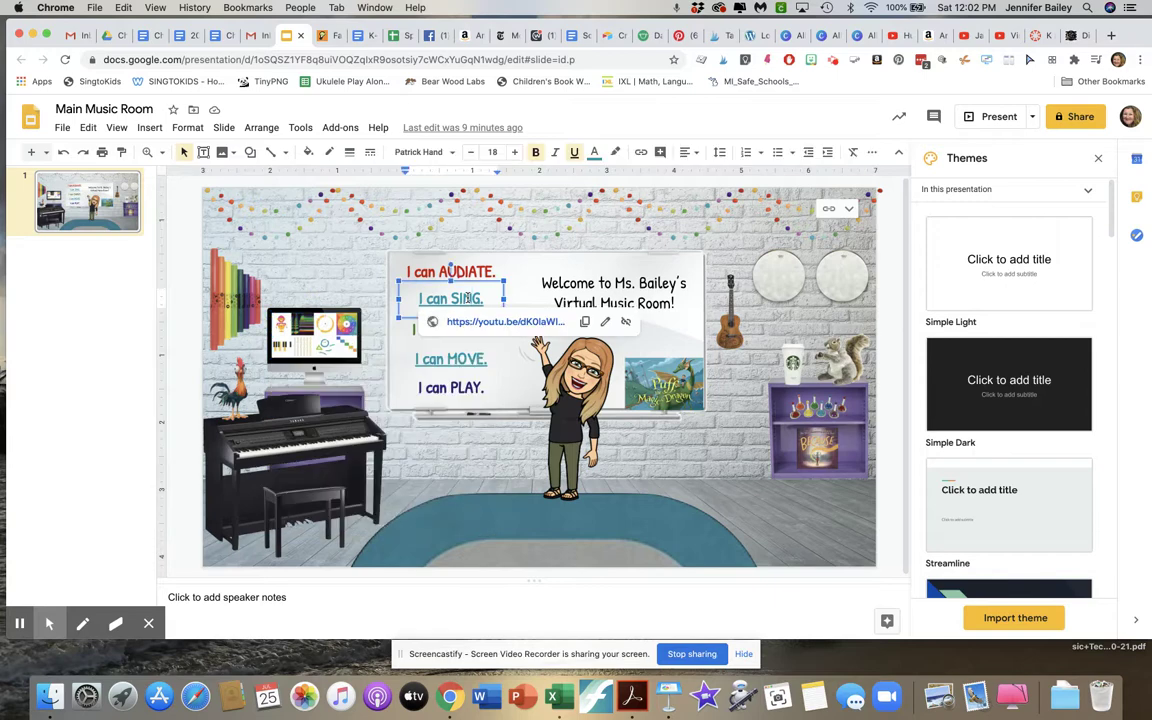
{"action": "left_click", "coordinate": [814, 456]}
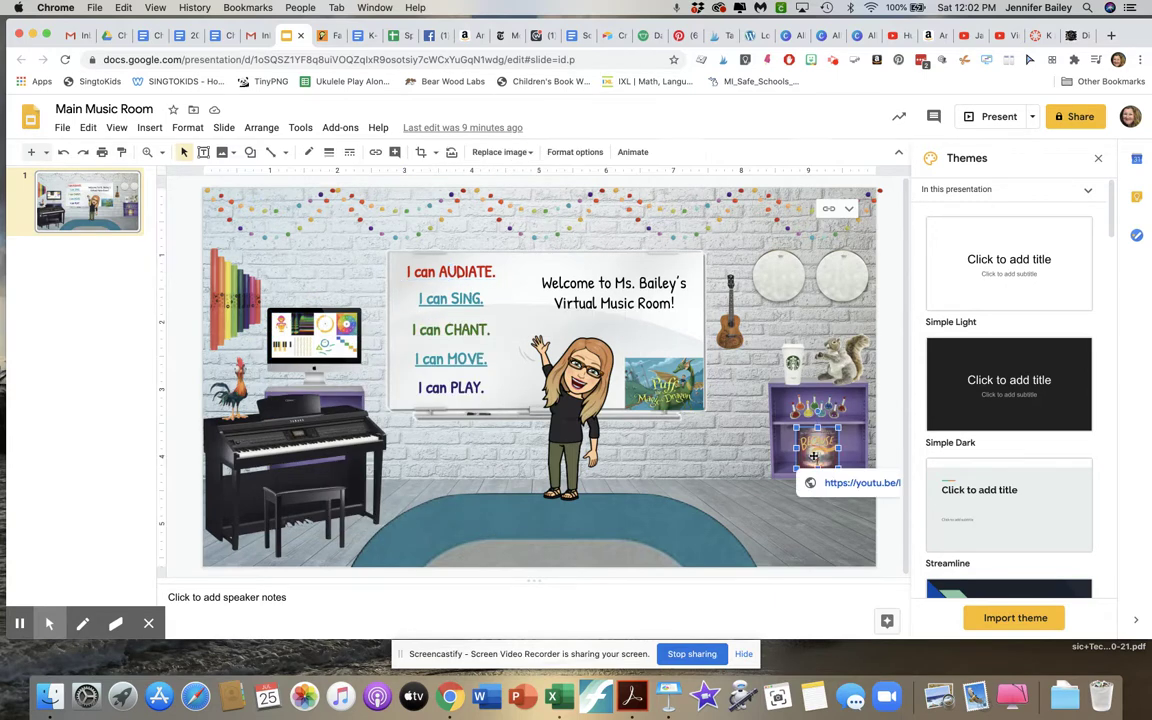
{"action": "left_click", "coordinate": [731, 320]}
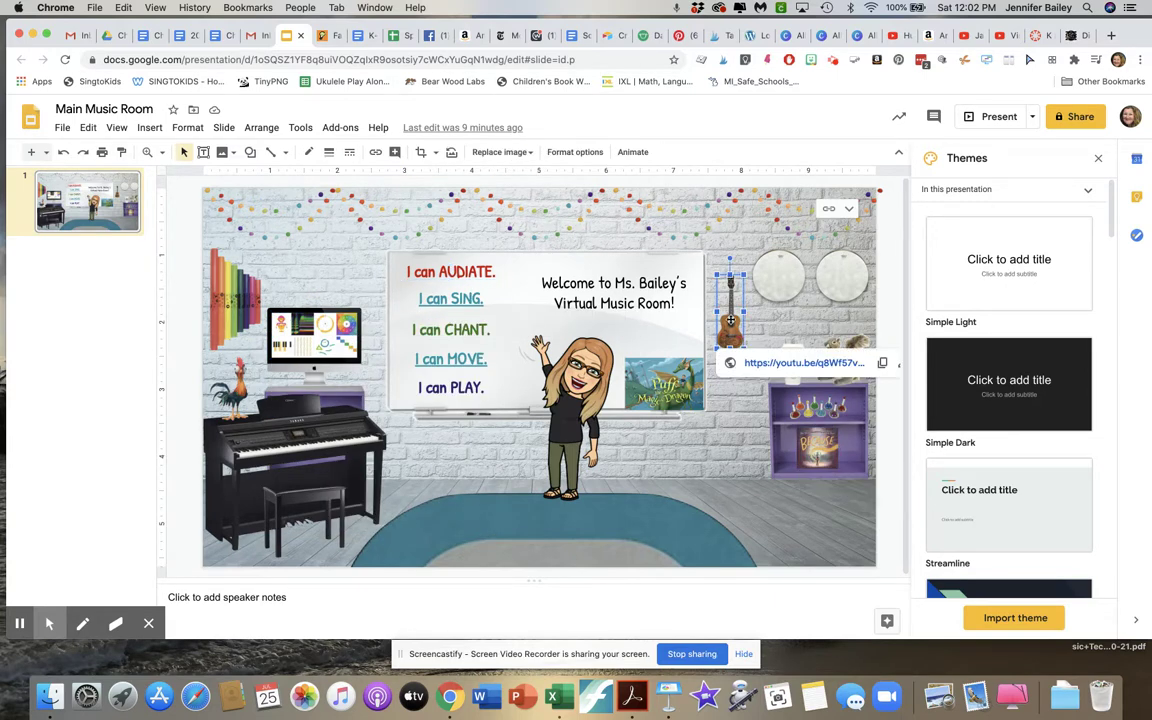
{"action": "left_click", "coordinate": [780, 268]}
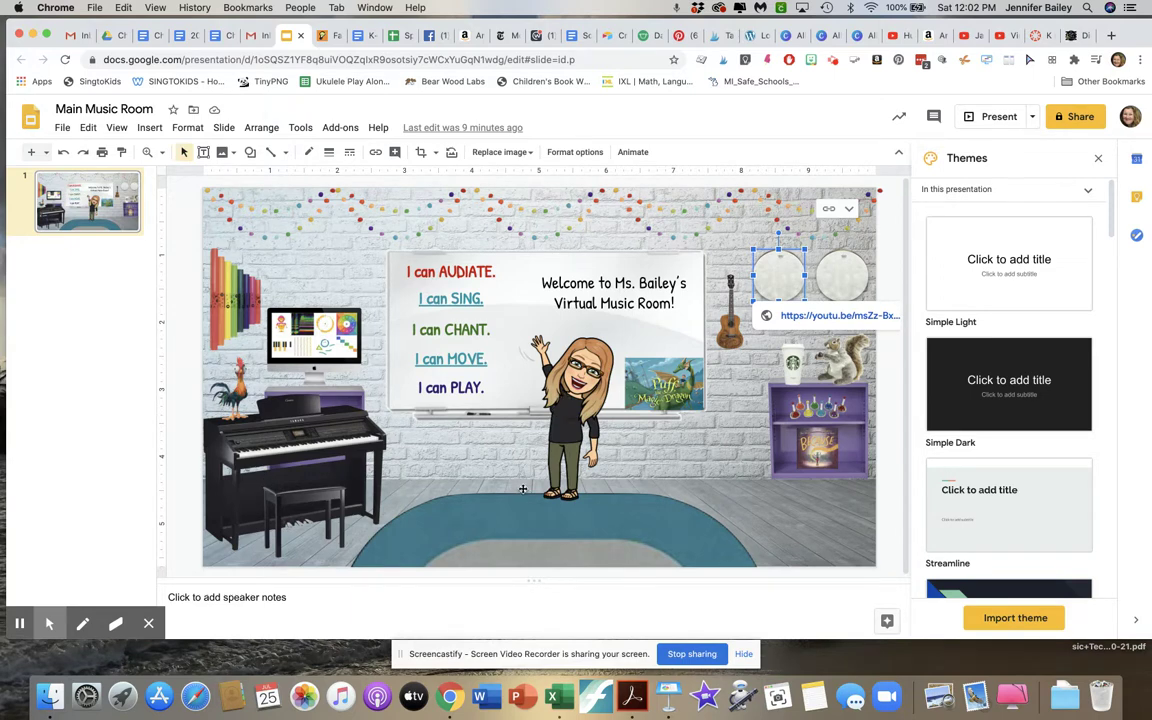
{"action": "left_click", "coordinate": [185, 404]}
{"action": "left_click", "coordinate": [62, 128]}
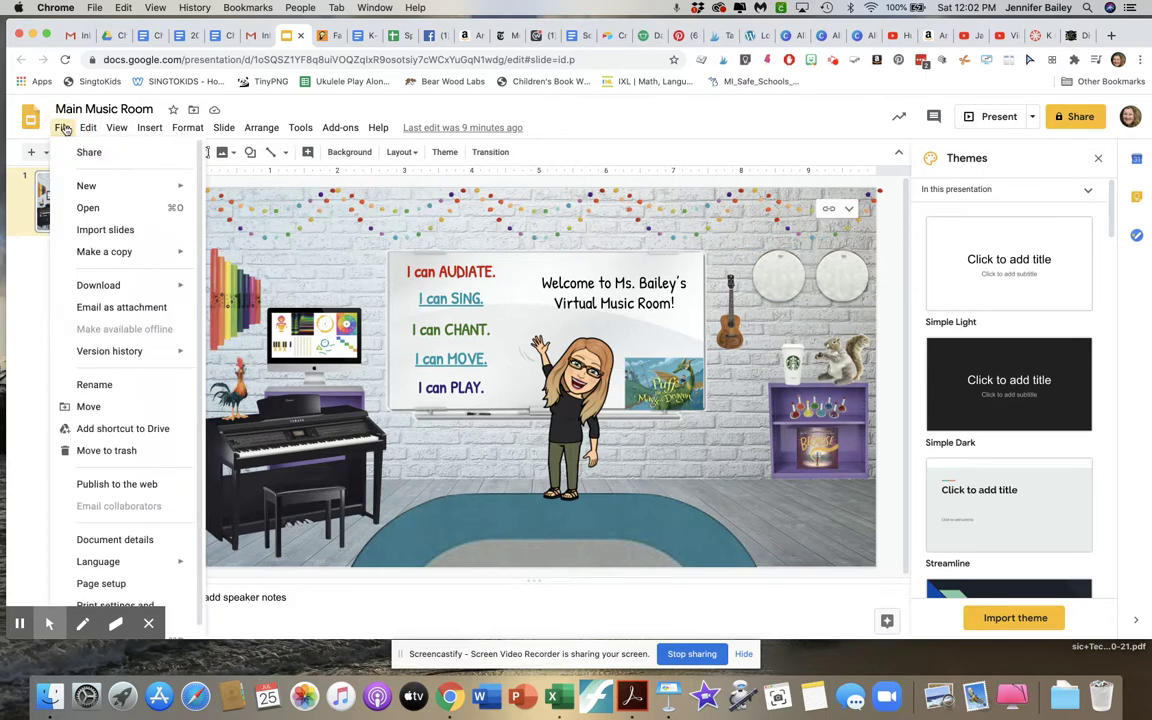
- Publish the Main Music Room deck to the web, copy its iframe embed code, and return to Canvas
{"action": "left_click", "coordinate": [132, 489]}
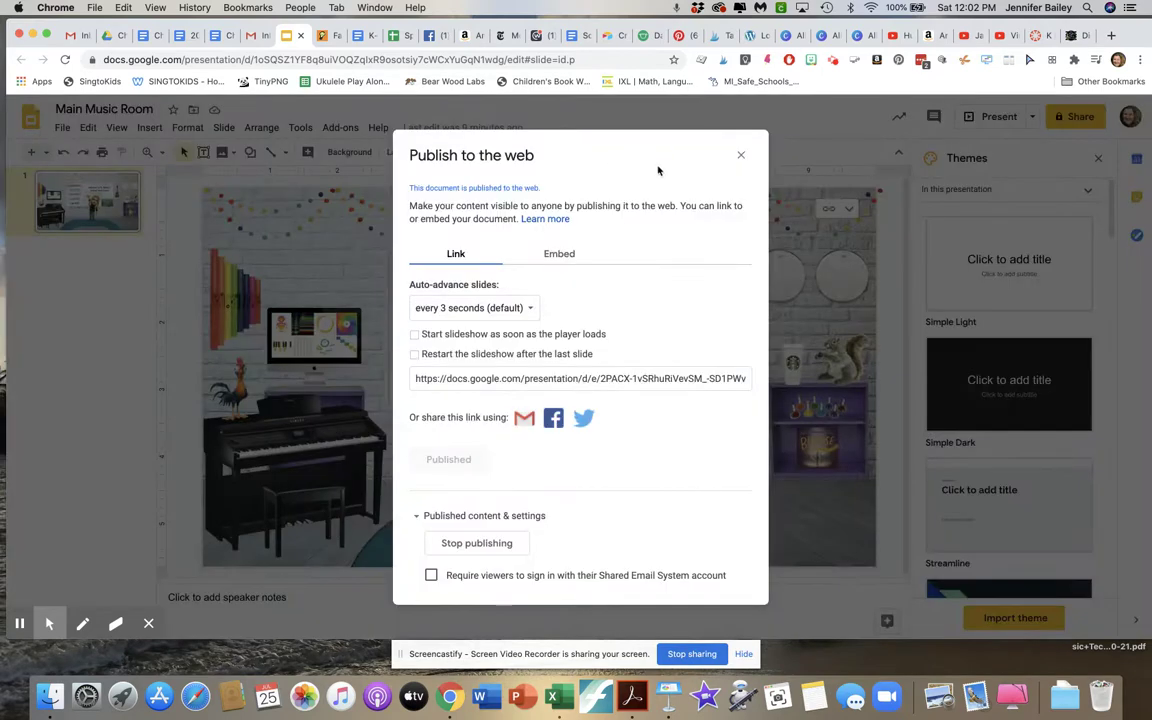
{"action": "left_click", "coordinate": [560, 255]}
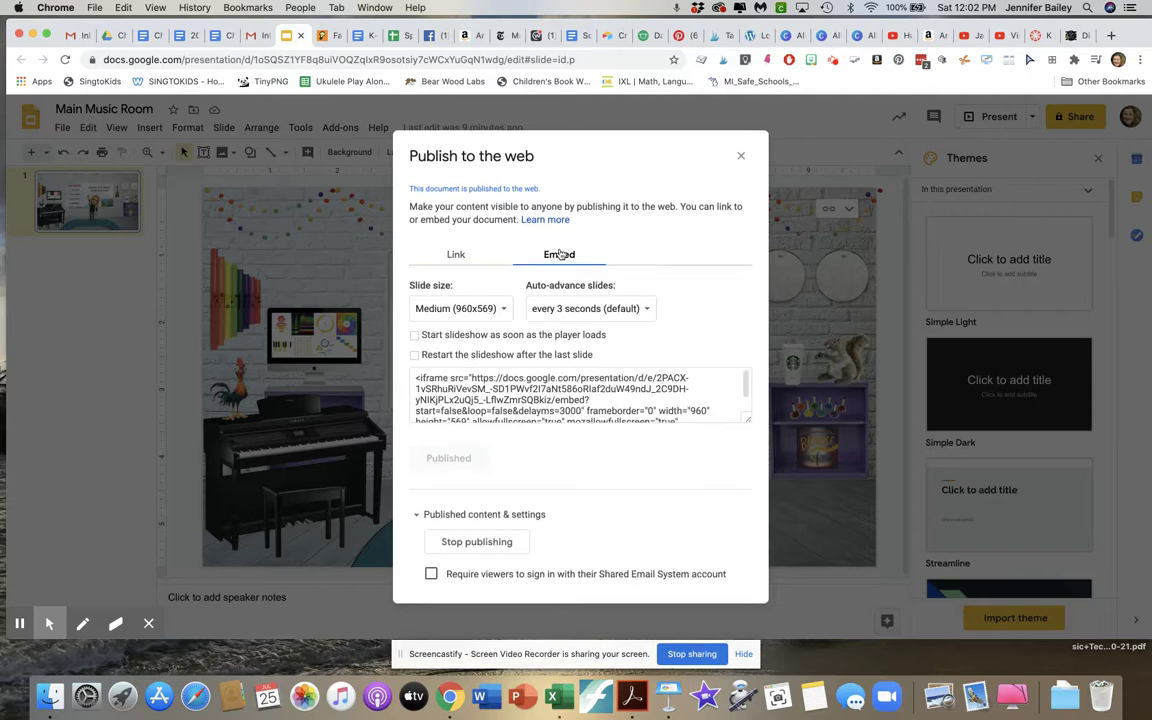
{"action": "left_click", "coordinate": [416, 380]}
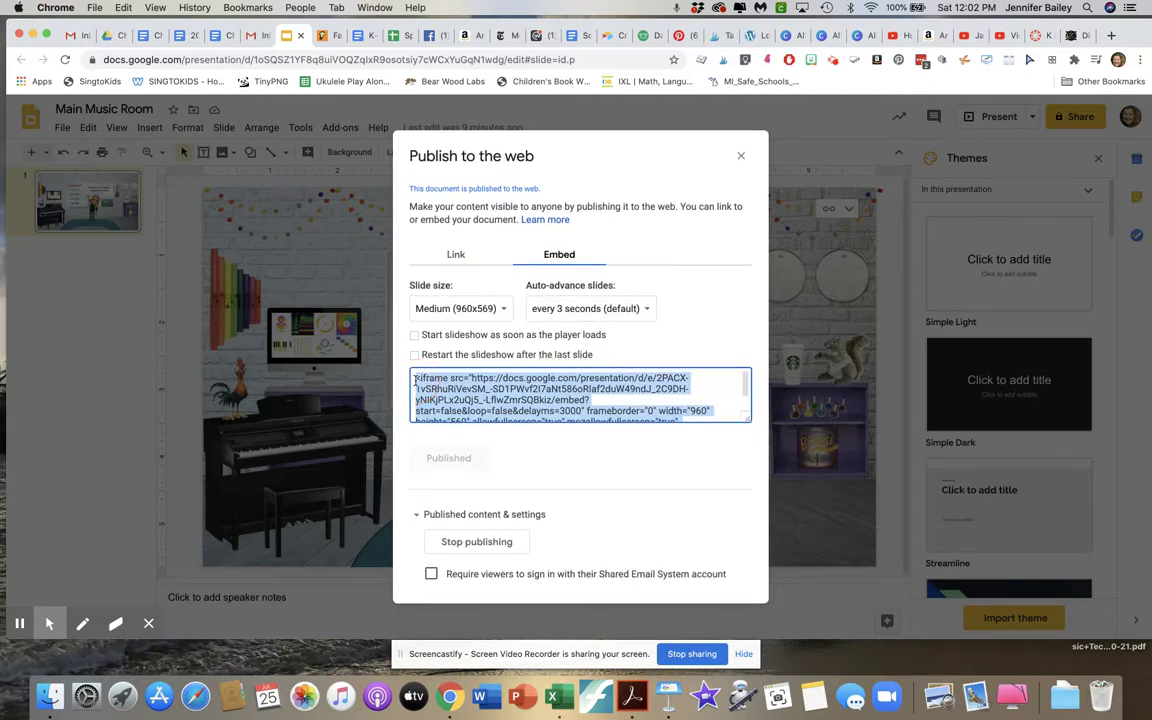
{"action": "left_click", "coordinate": [1038, 36]}
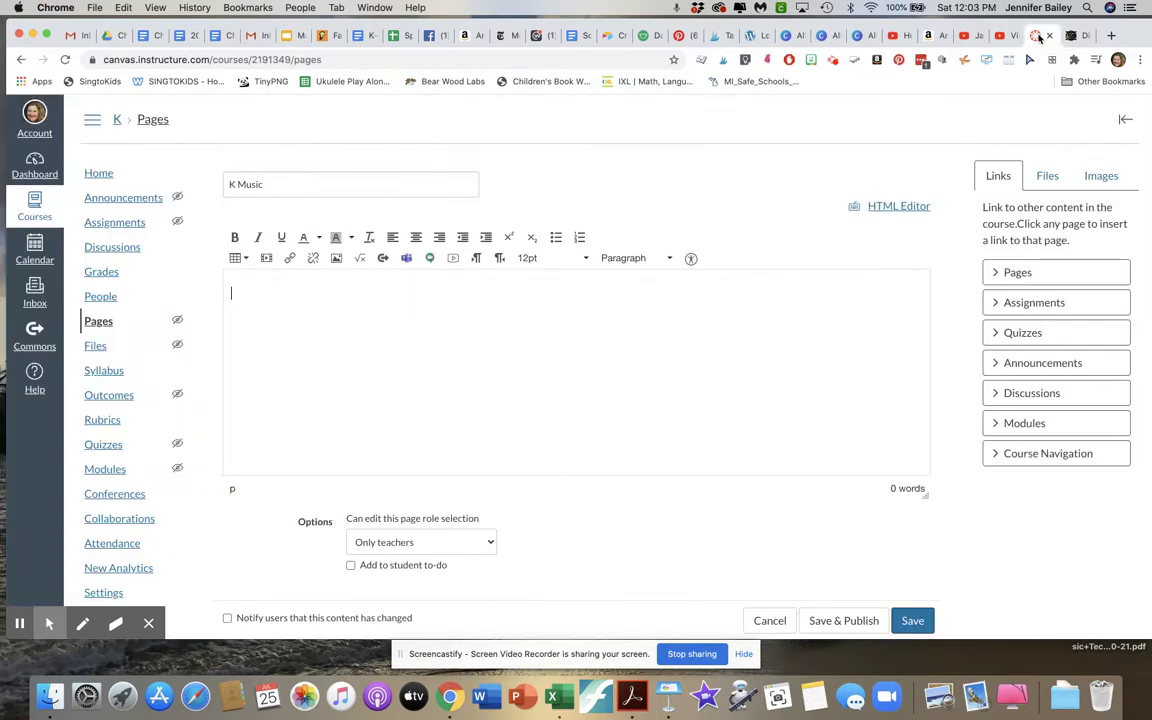
- Paste the iframe embed code into the K Music page's HTML editor and save and publish it
{"action": "left_click", "coordinate": [887, 209]}
{"action": "left_click", "coordinate": [512, 268]}
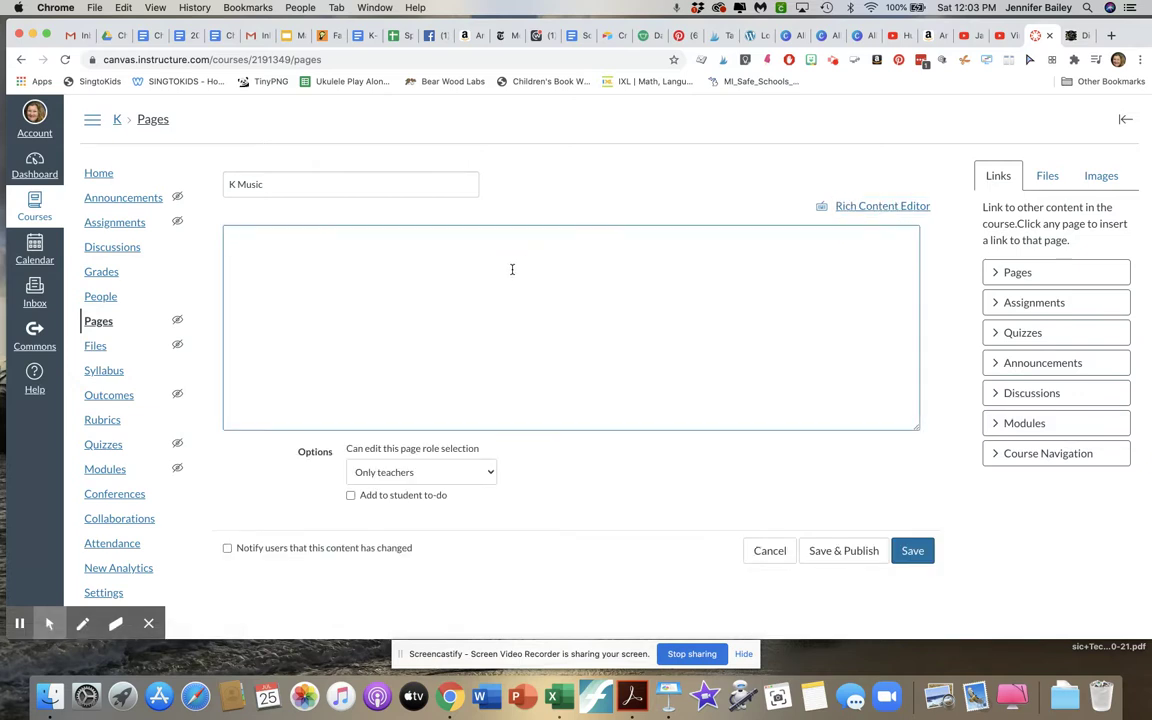
{"action": "type", "text": "<iframe src=\"https://docs.google.com/presentation/d/e/2PACX-1vSRhuRiVevSM_-SD1PWvf2I7aNt586oRIaf2duW49ndJ_2C9DH-yNIKjPLx2uQj5-LflwZmrSQBkiz/embed?start=false&loop=false&delayms=3000\" frameborder=\"0\" width=\"960\" height=\"569\" allowfullscreen=\"true\" mozallowfullscreen=\"true\" webkitallowfullscreen=\"true\"></iframe>"}
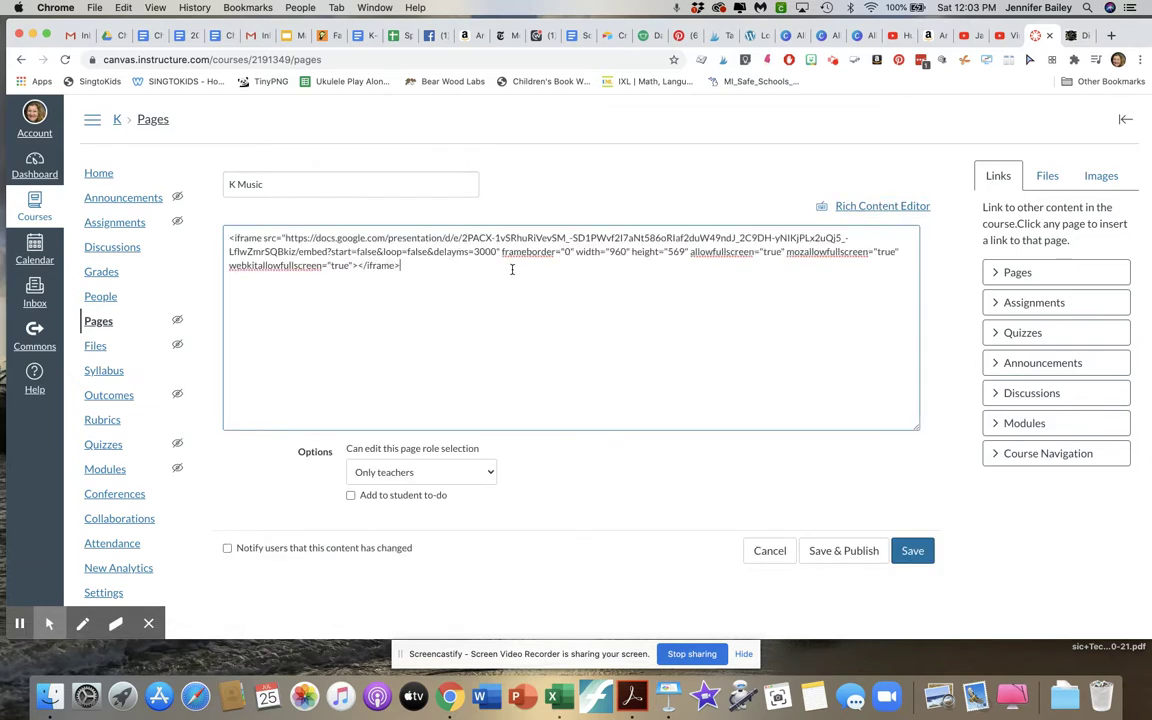
{"action": "left_click", "coordinate": [850, 551]}
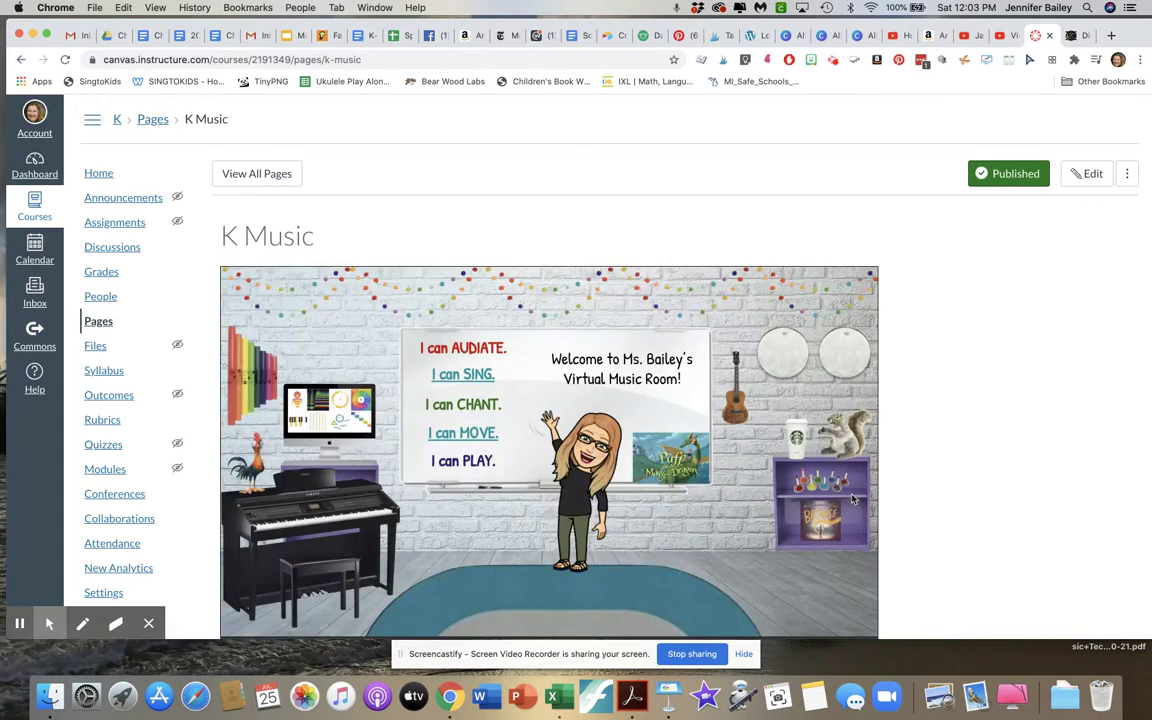
- Verify the embedded monitor link opens Chrome Music Lab, then return to the K Music page
{"action": "scroll", "coordinate": [841, 451], "scroll_direction": "down", "scroll_amount": 1}
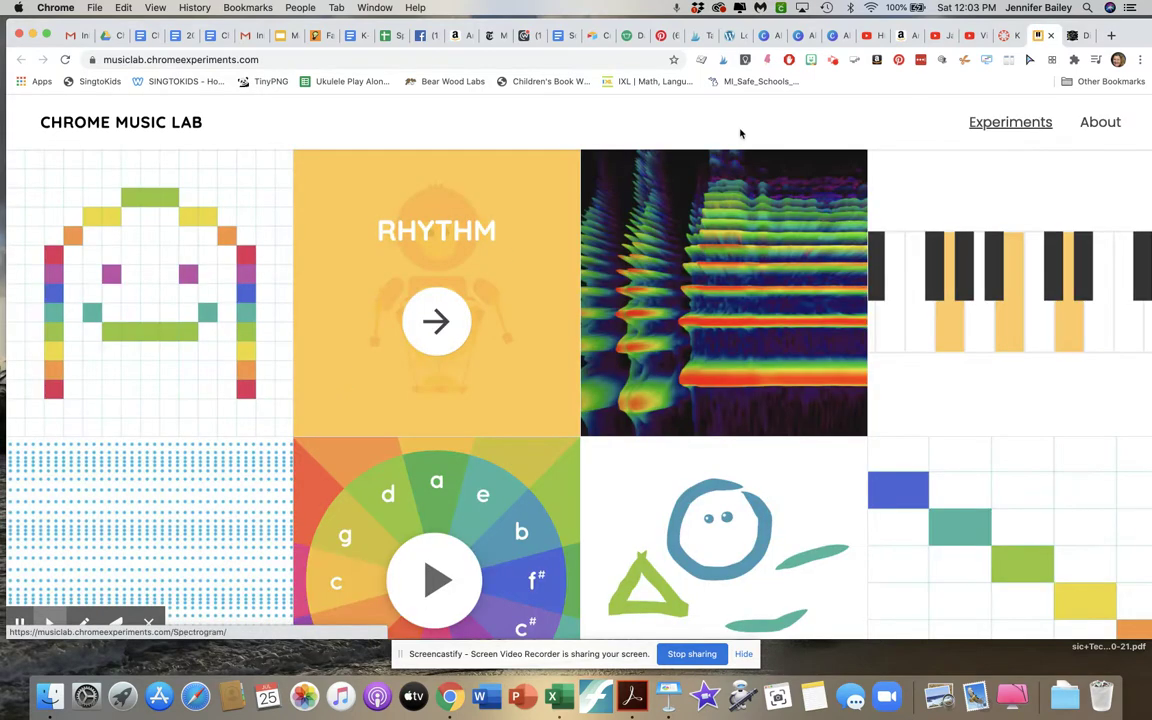
{"action": "left_click", "coordinate": [1005, 35]}
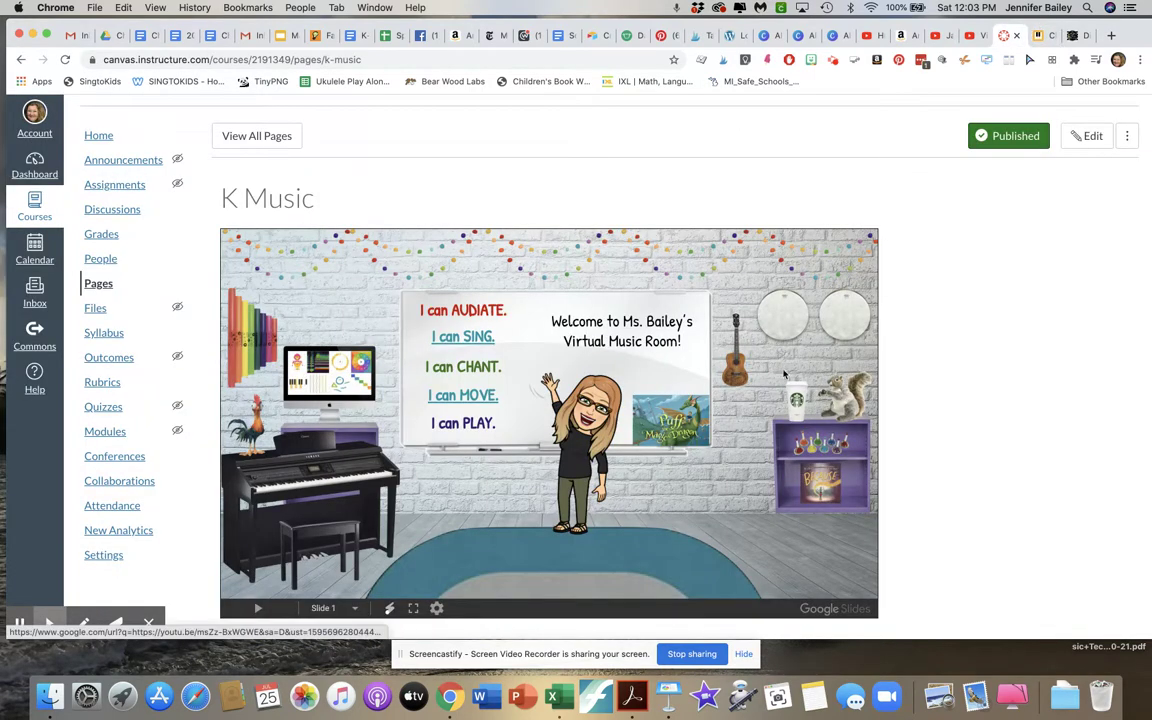